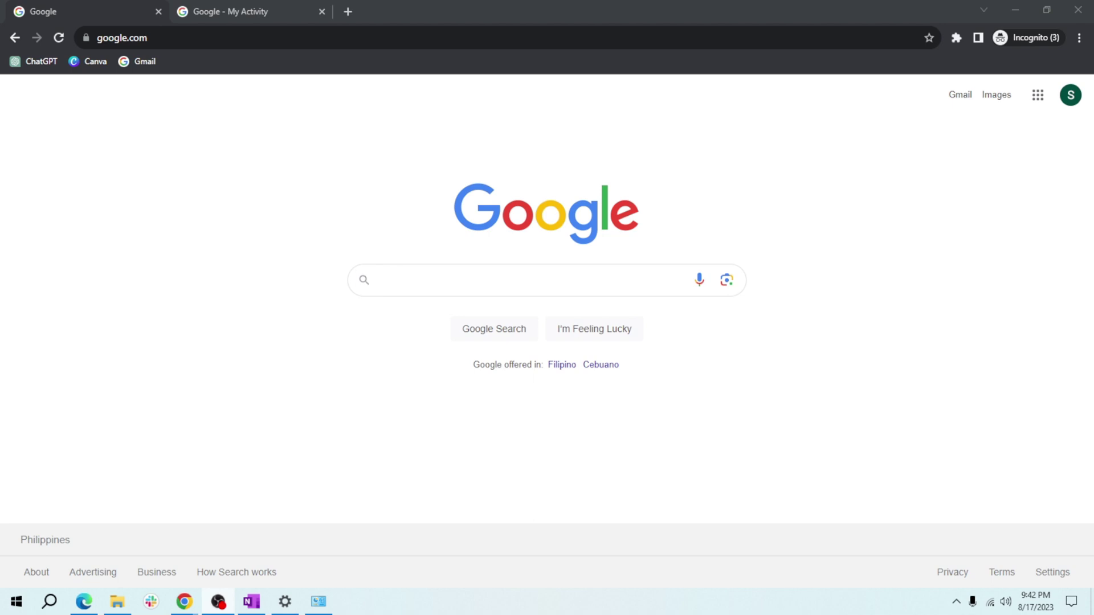
Step: Search Google for EY428 to show the Etihad Abu Dhabi–Manila flight status card
left_click(434, 278)
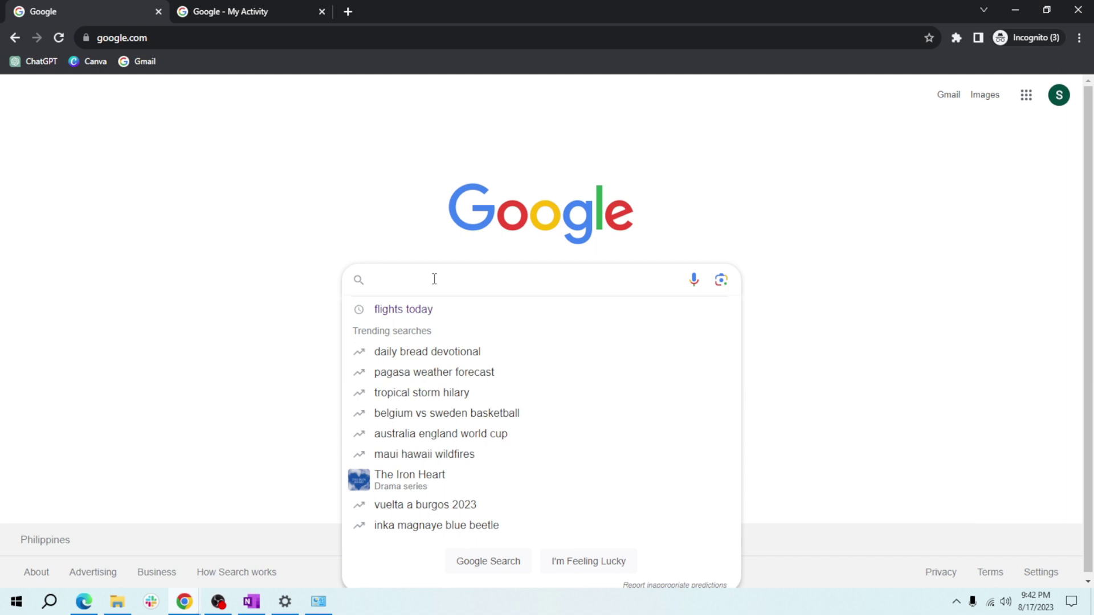
type("EY428")
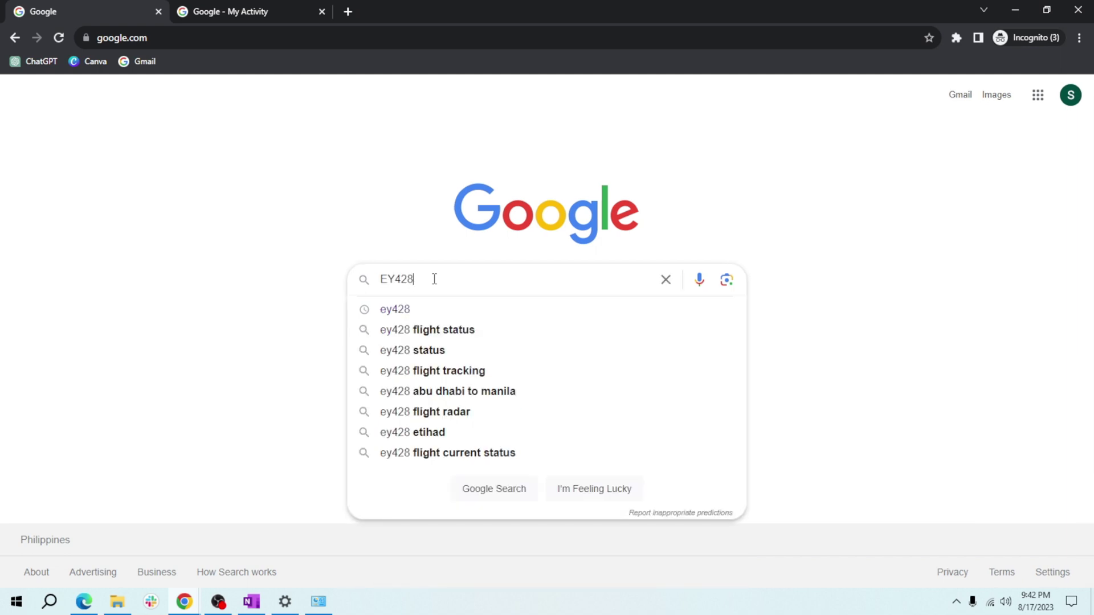
key("Return")
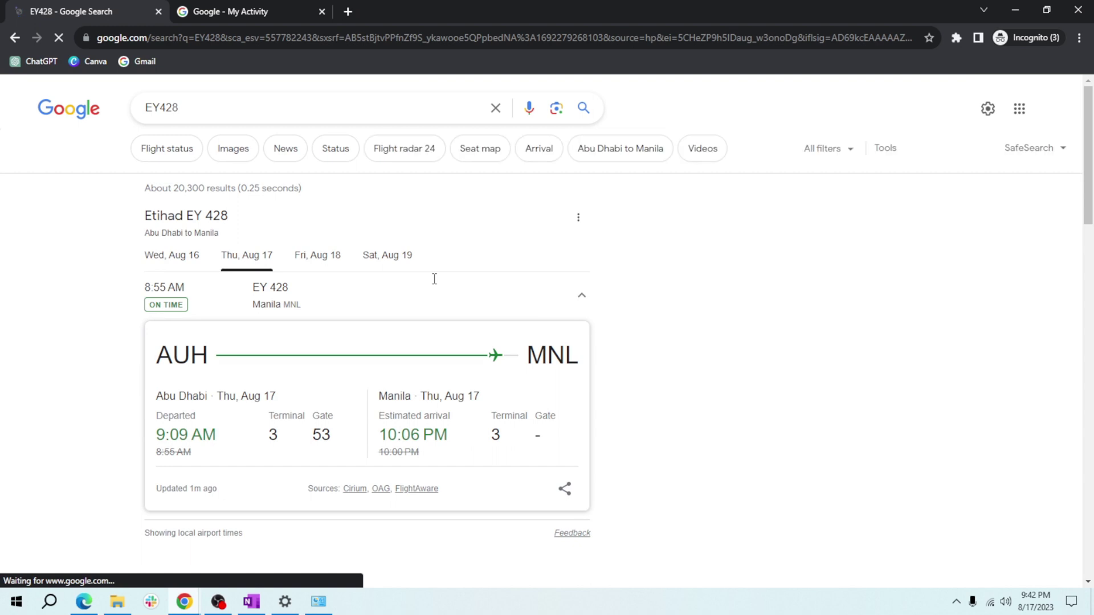